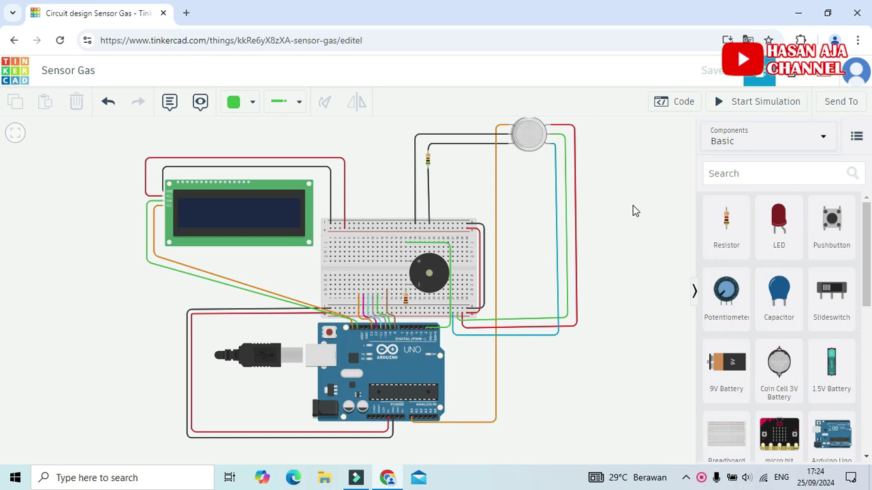
# Inspect the properties of the LCD, the gas sensor and the resistor beside the sensor.
pyautogui.moveTo(637, 202)
pyautogui.mouseDown()
pyautogui.moveTo(639, 210)
pyautogui.moveTo(624, 211)
pyautogui.mouseUp()
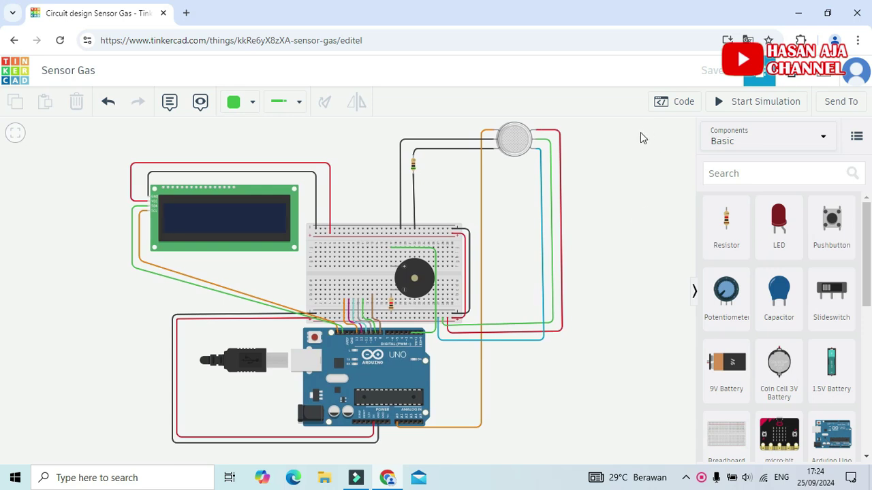
pyautogui.click(213, 219)
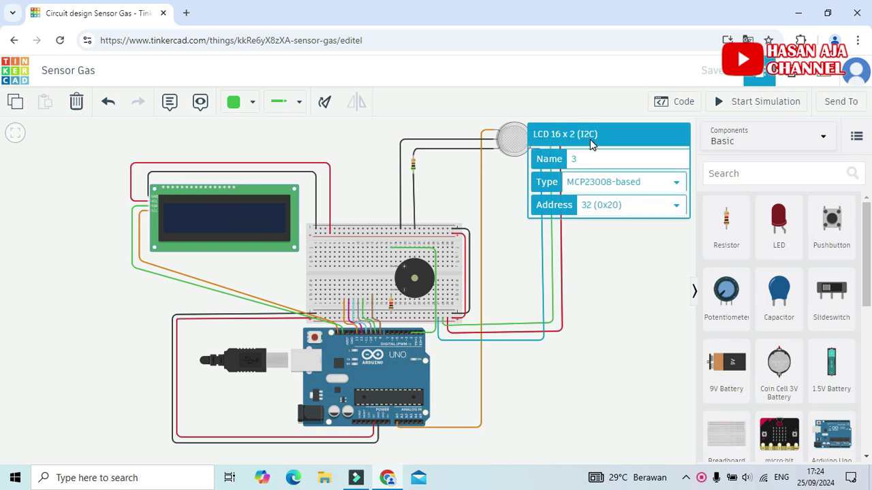
pyautogui.click(639, 294)
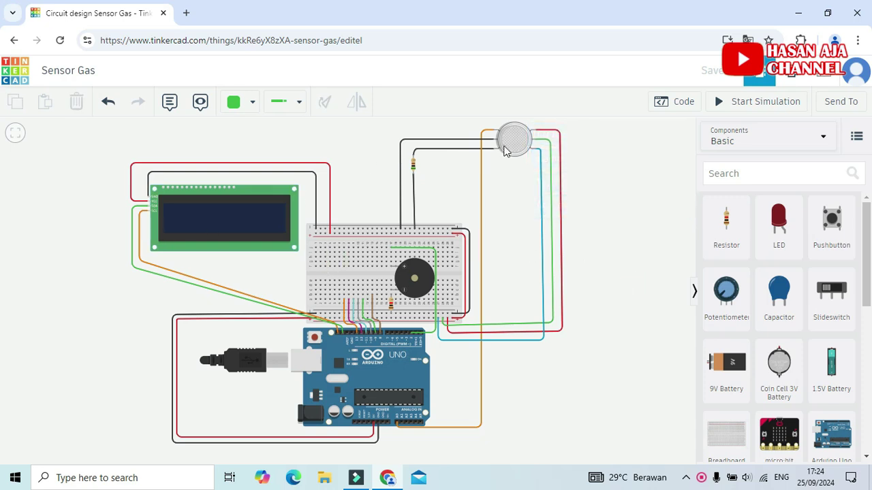
pyautogui.click(513, 143)
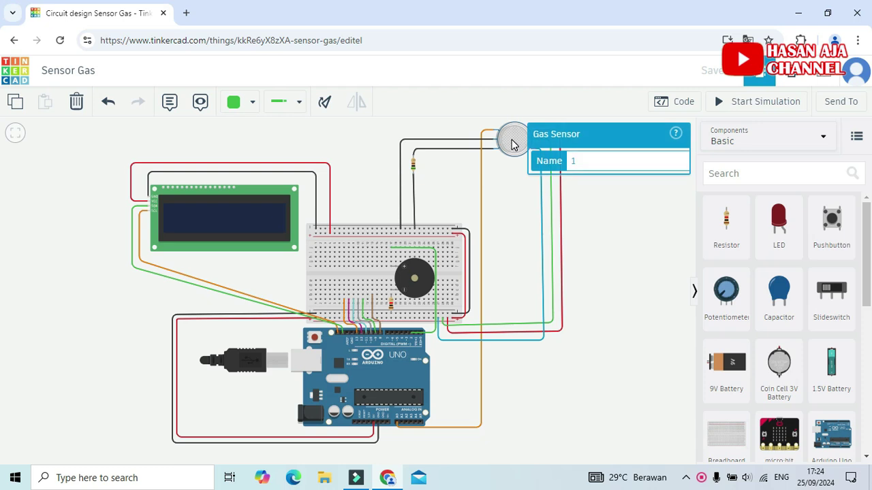
pyautogui.click(633, 265)
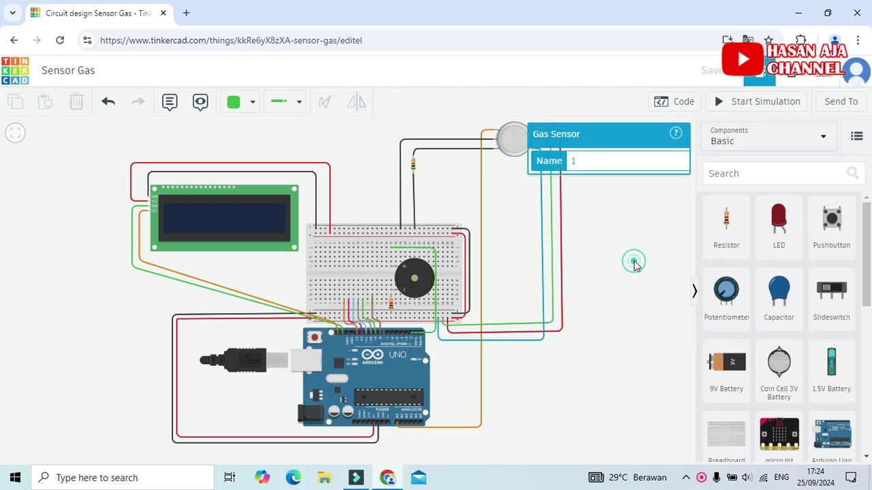
pyautogui.click(413, 163)
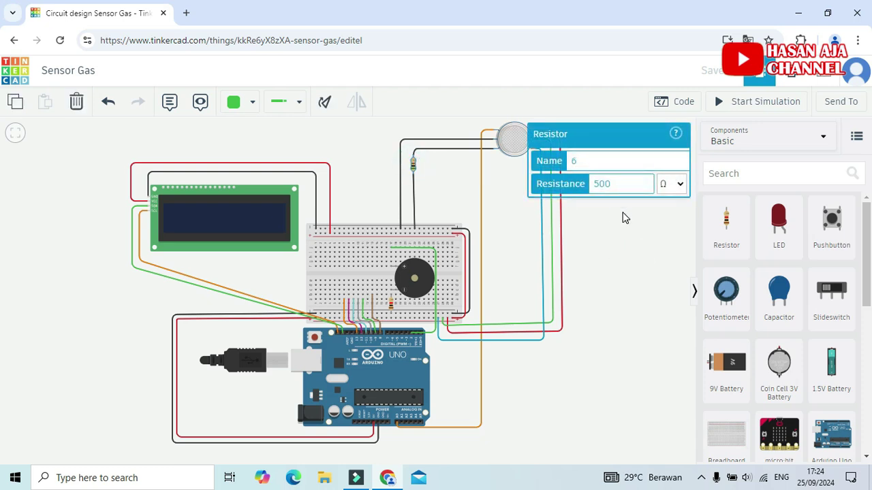
pyautogui.click(637, 253)
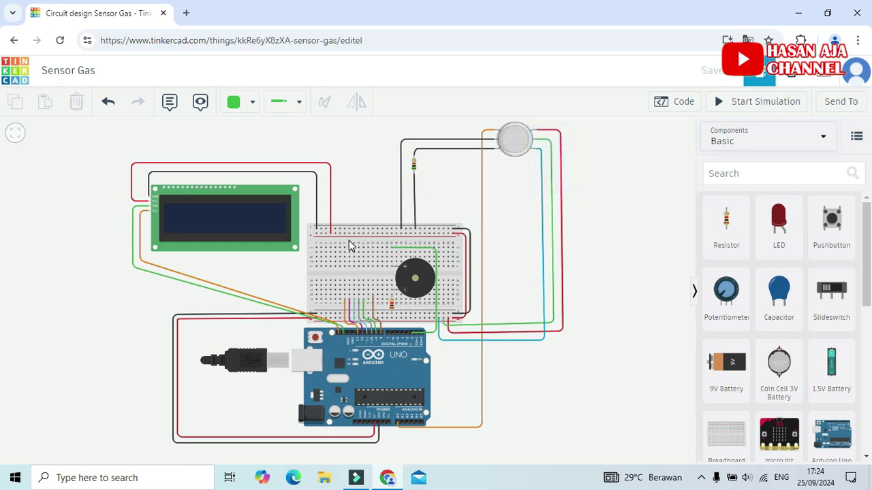
# Inspect the breadboard, the piezo, the resistor below it and the Arduino Uno.
pyautogui.click(331, 248)
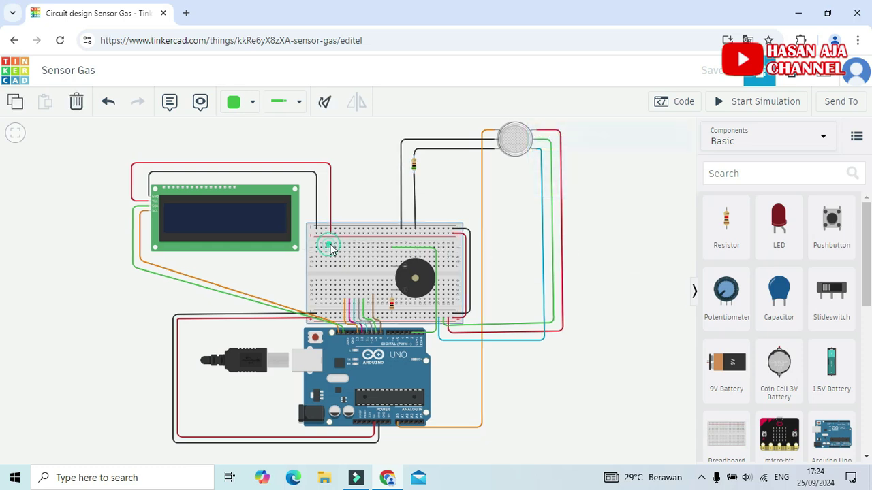
pyautogui.click(404, 276)
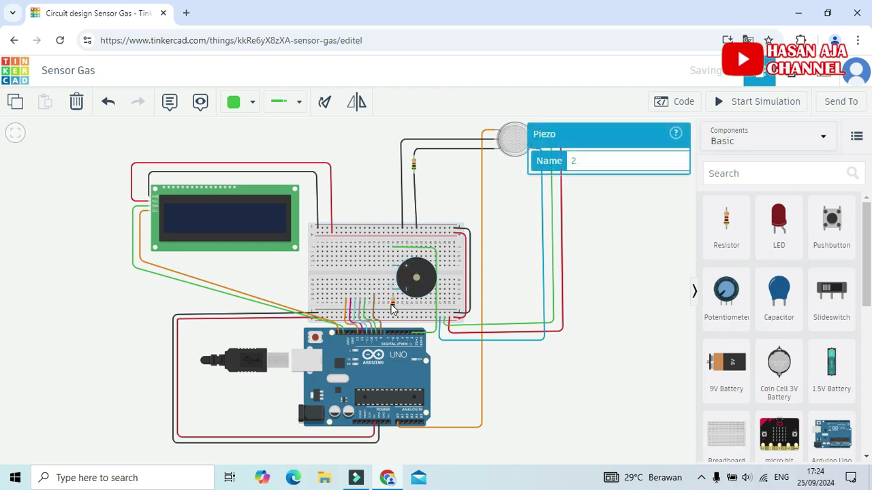
pyautogui.click(393, 307)
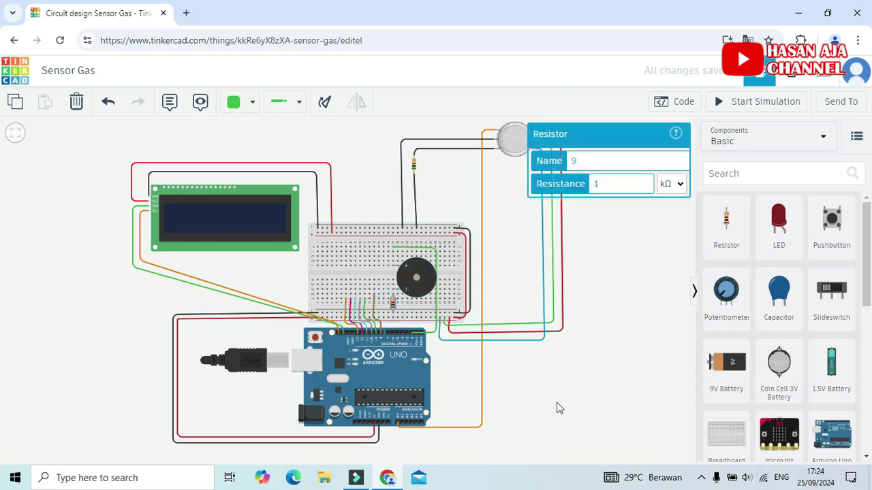
pyautogui.scroll(4, 539, 397)
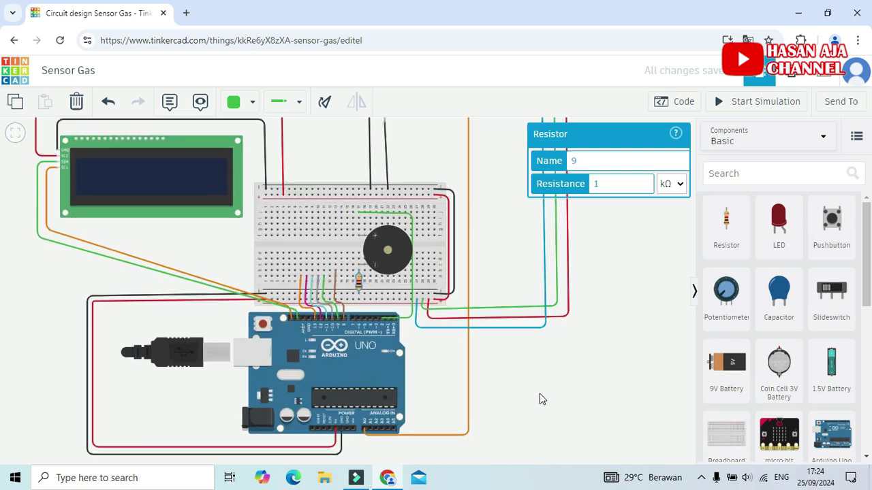
pyautogui.scroll(2, 547, 394)
pyautogui.moveTo(546, 393); pyautogui.dragTo(613, 355)
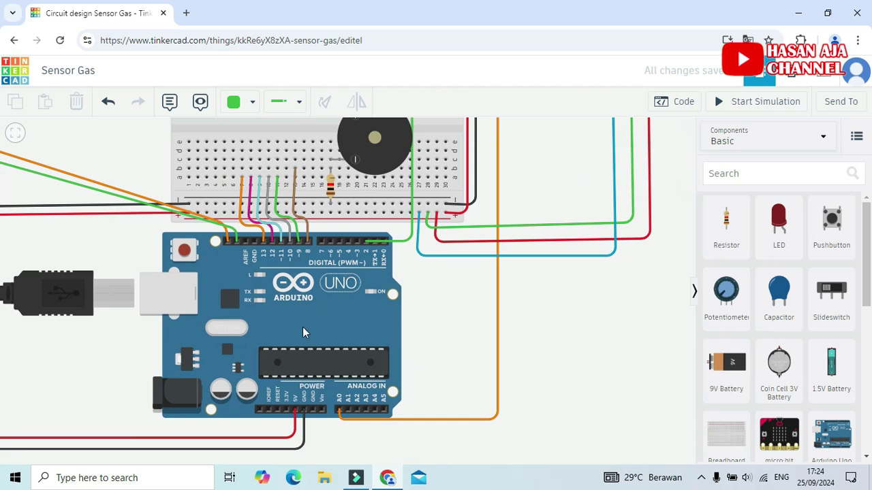
pyautogui.click(244, 325)
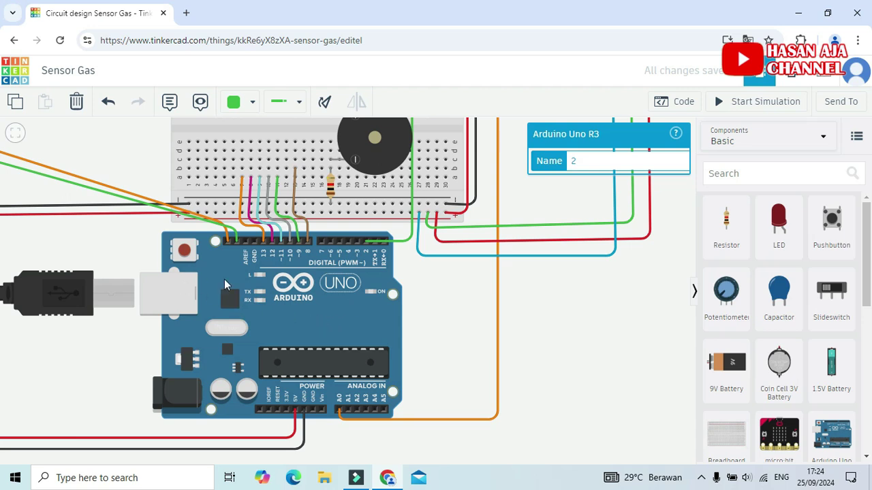
# Review how the Arduino, LCD and gas sensor are wired to the breadboard.
pyautogui.scroll(-1, 266, 314)
pyautogui.scroll(-1, 266, 313)
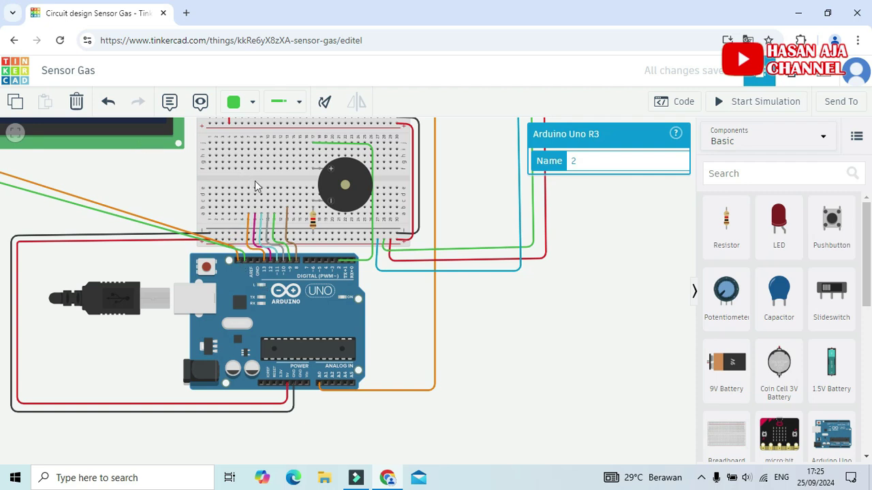
pyautogui.scroll(-1, 495, 205)
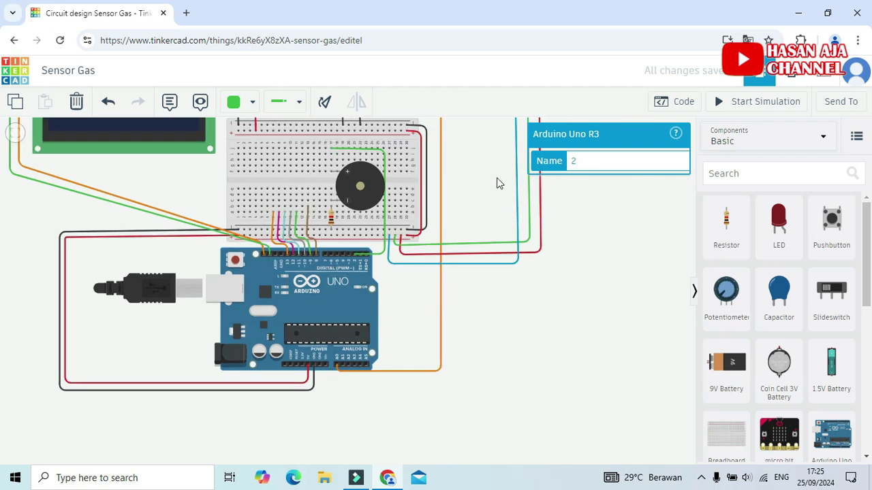
pyautogui.moveTo(615, 239); pyautogui.dragTo(615, 417)
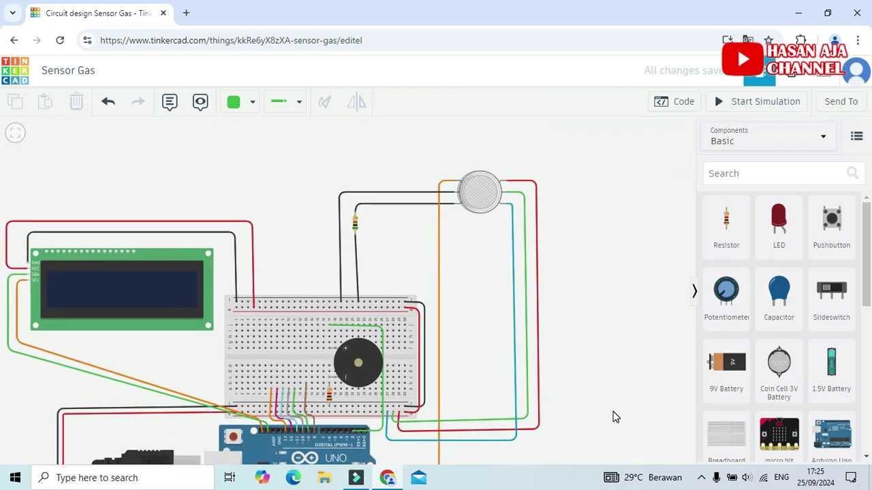
pyautogui.scroll(-1, 577, 257)
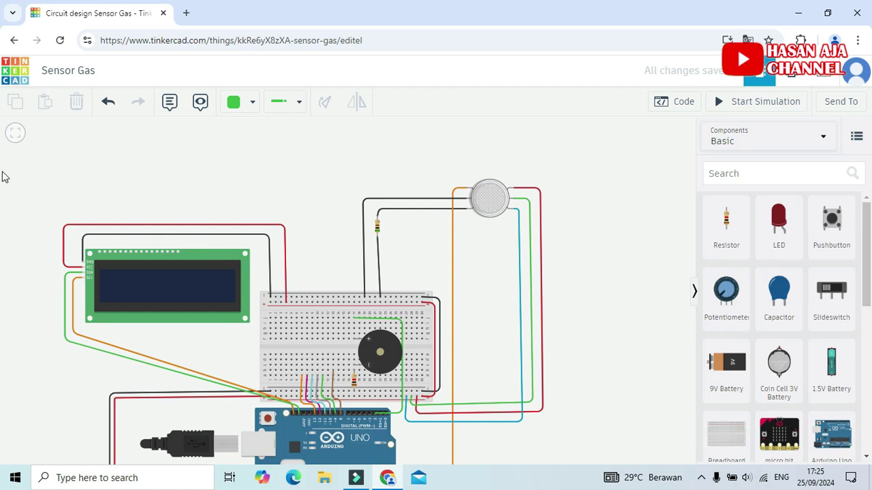
pyautogui.moveTo(49, 175); pyautogui.dragTo(129, 126)
pyautogui.moveTo(385, 189); pyautogui.dragTo(349, 156)
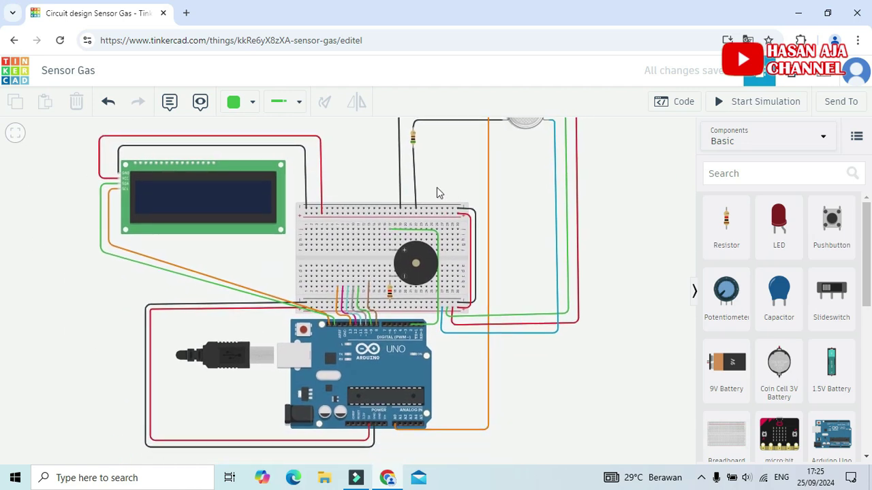
# Examine the breadboard's negative and positive power rails and the wires plugged into them up close.
pyautogui.scroll(1, 437, 184)
pyautogui.scroll(1, 443, 187)
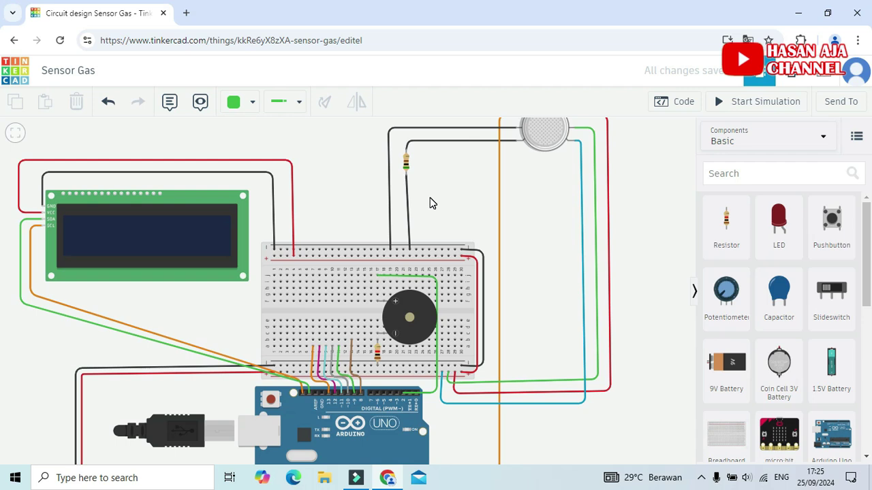
pyautogui.scroll(1, 460, 235)
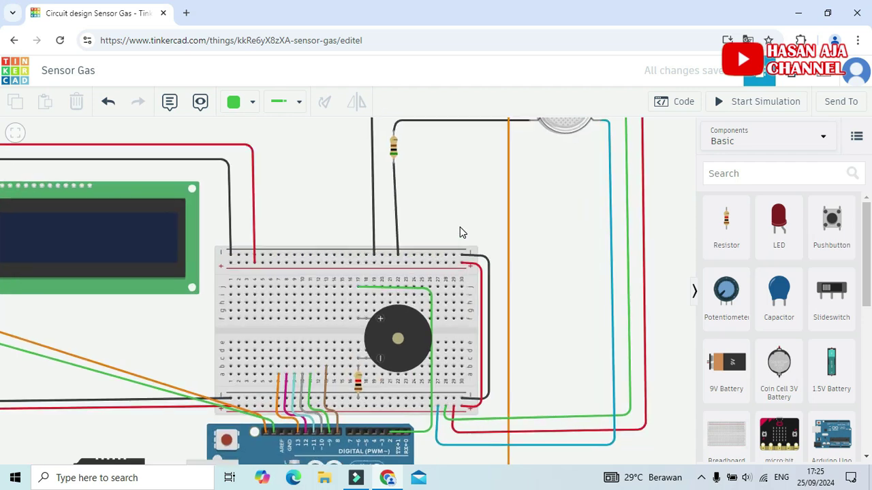
pyautogui.scroll(1, 459, 231)
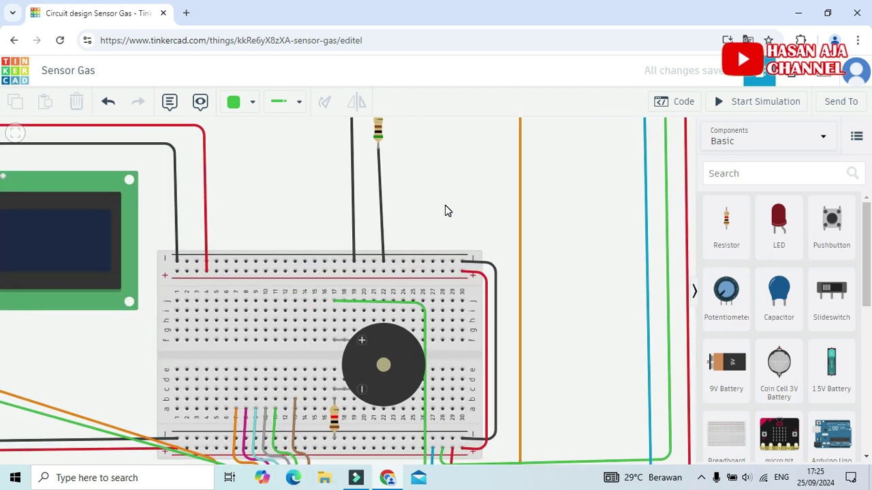
pyautogui.moveTo(448, 199); pyautogui.dragTo(454, 160)
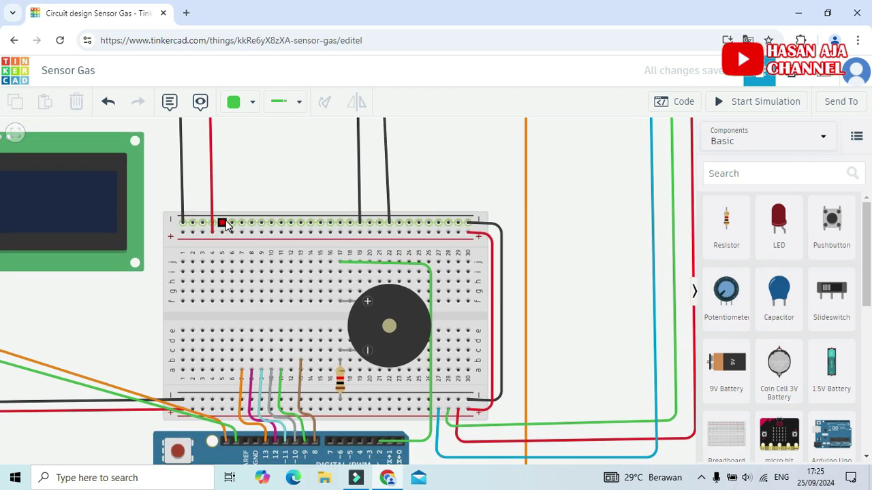
pyautogui.scroll(-1, 441, 179)
pyautogui.scroll(-1, 443, 178)
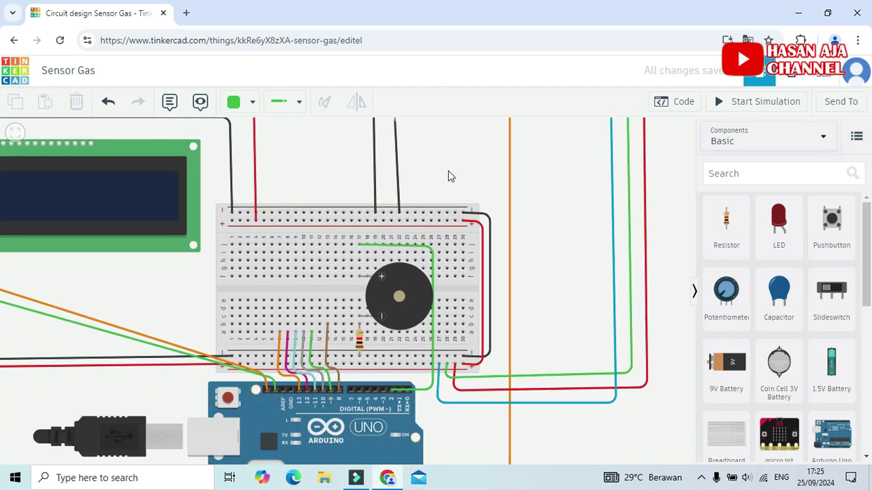
pyautogui.scroll(1, 440, 192)
pyautogui.moveTo(446, 185); pyautogui.dragTo(446, 129)
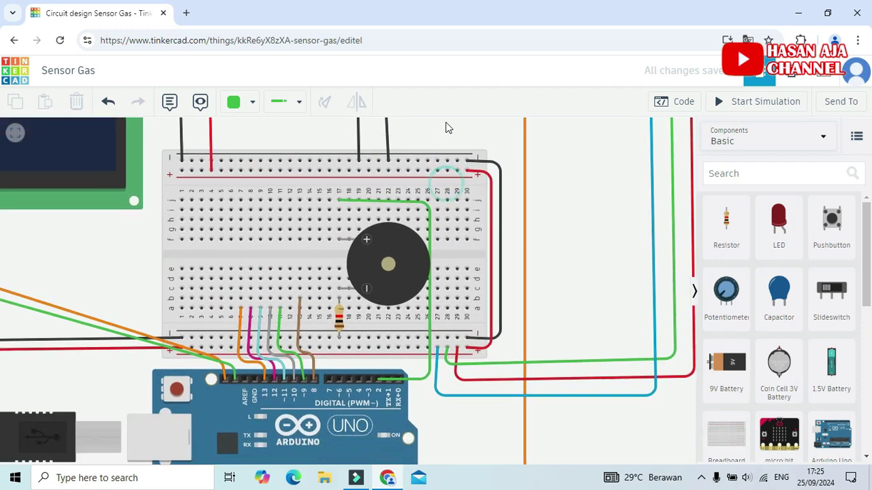
# Check the piezo's connections and the red and black jumper wires linking the breadboard's power rails.
pyautogui.click(373, 257)
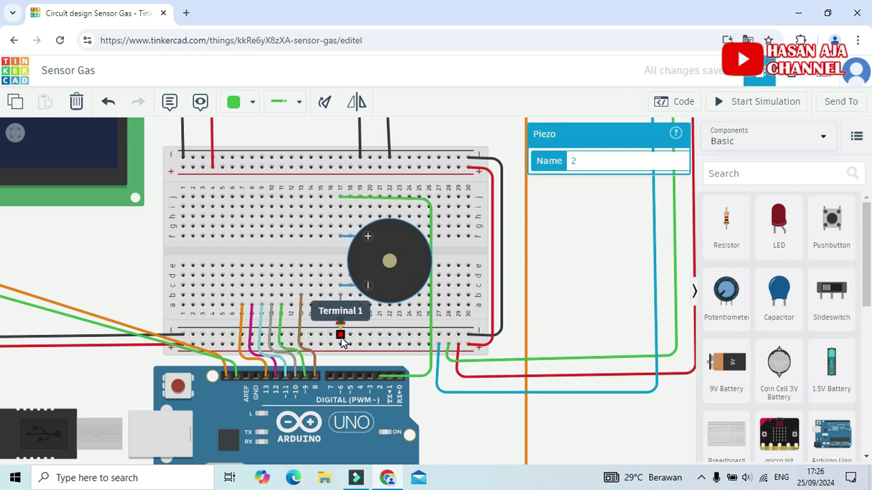
pyautogui.click(560, 260)
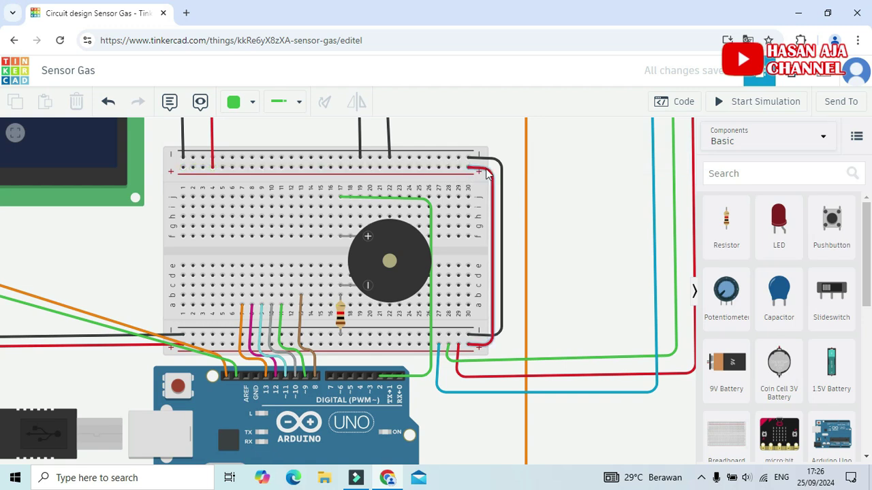
pyautogui.click(468, 346)
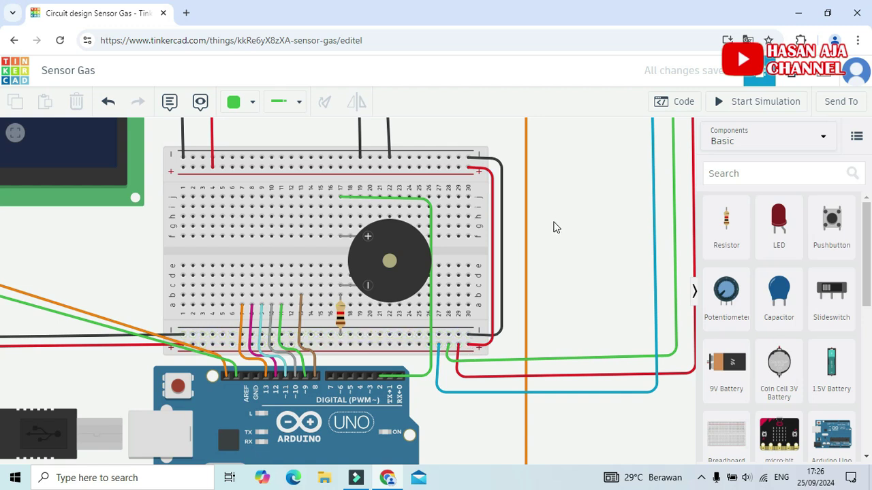
pyautogui.click(481, 162)
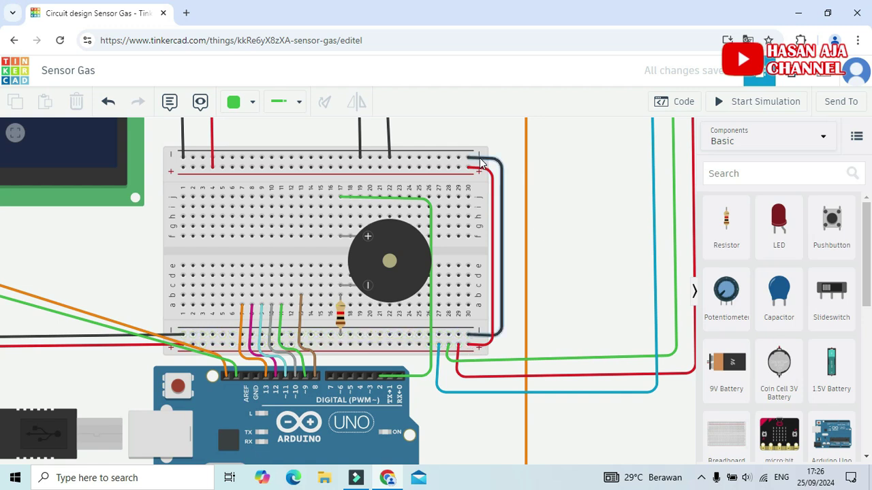
pyautogui.click(580, 197)
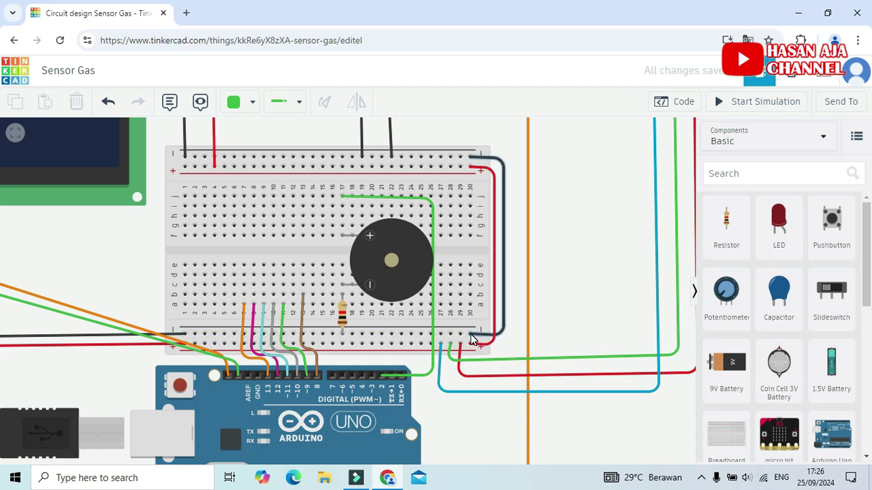
pyautogui.click(568, 267)
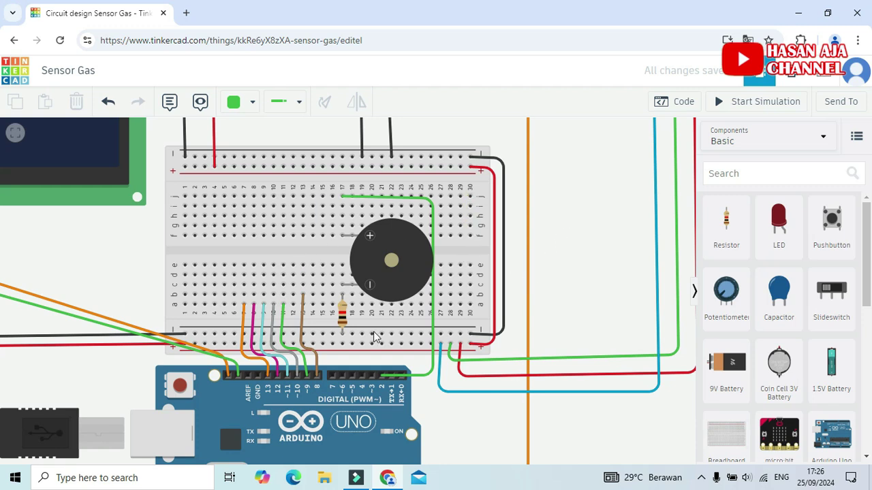
# Examine the wires running from the Arduino's digital pins 8 to 13 to the breadboard.
pyautogui.moveTo(489, 429); pyautogui.dragTo(484, 389)
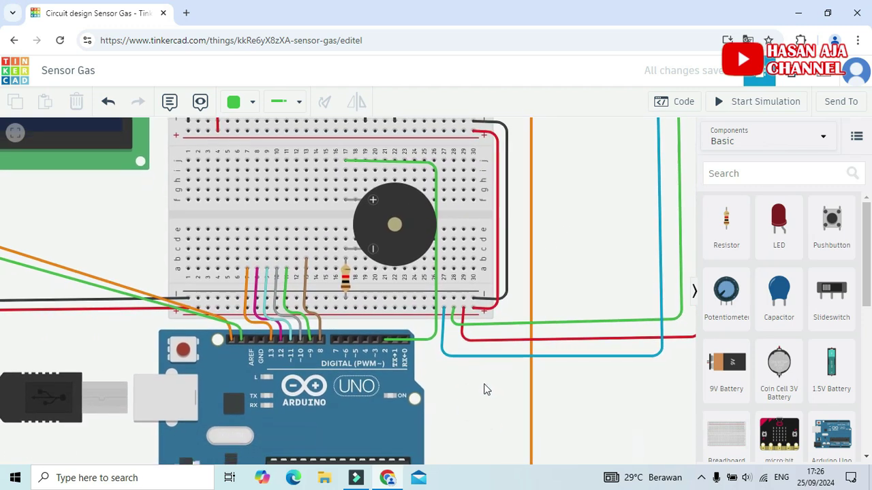
pyautogui.scroll(3, 297, 343)
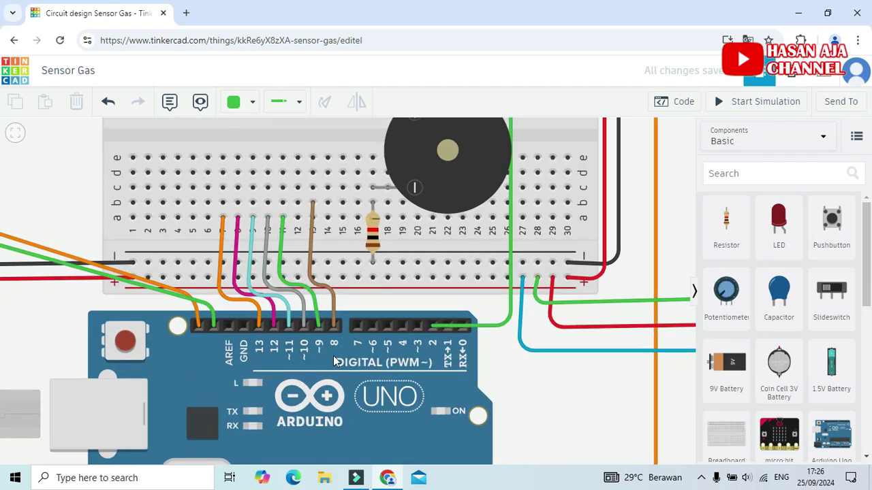
pyautogui.click(312, 203)
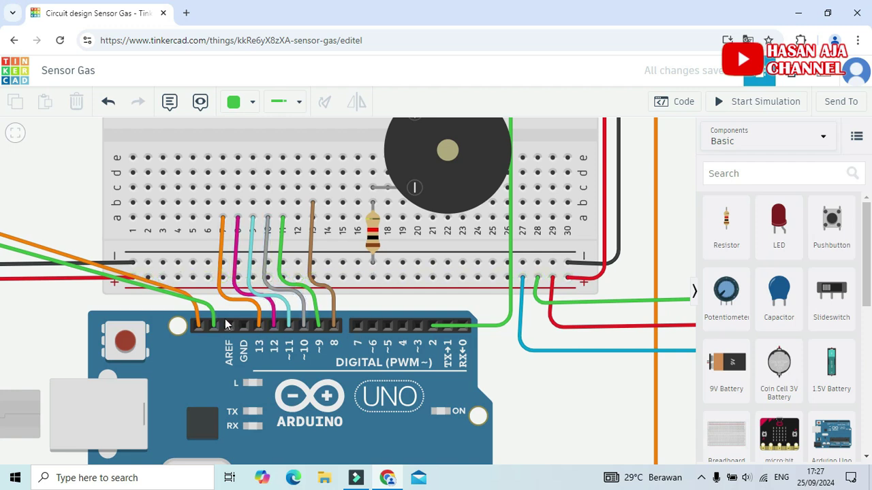
pyautogui.scroll(-2, 204, 254)
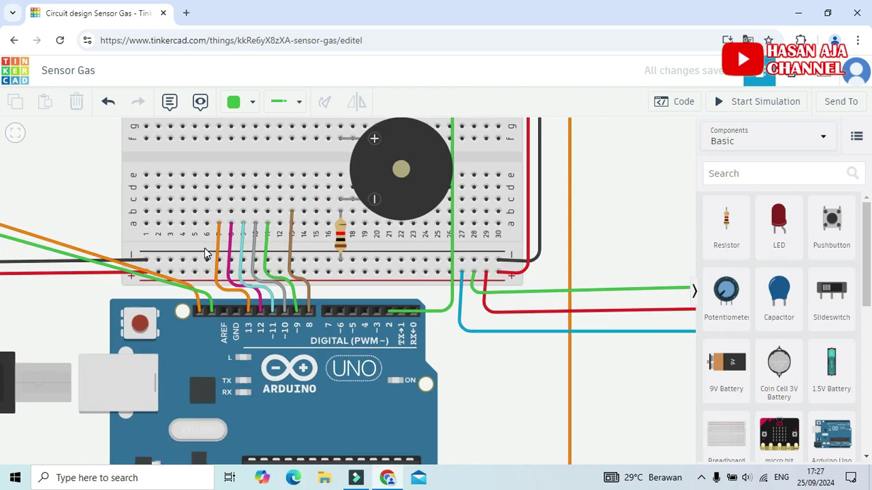
# Examine the wiring of the LCD's GND, VCC, SDA and SCL pins.
pyautogui.scroll(-1, 204, 254)
pyautogui.moveTo(516, 238); pyautogui.dragTo(683, 339)
pyautogui.scroll(-2, 202, 310)
pyautogui.moveTo(202, 311); pyautogui.dragTo(294, 304)
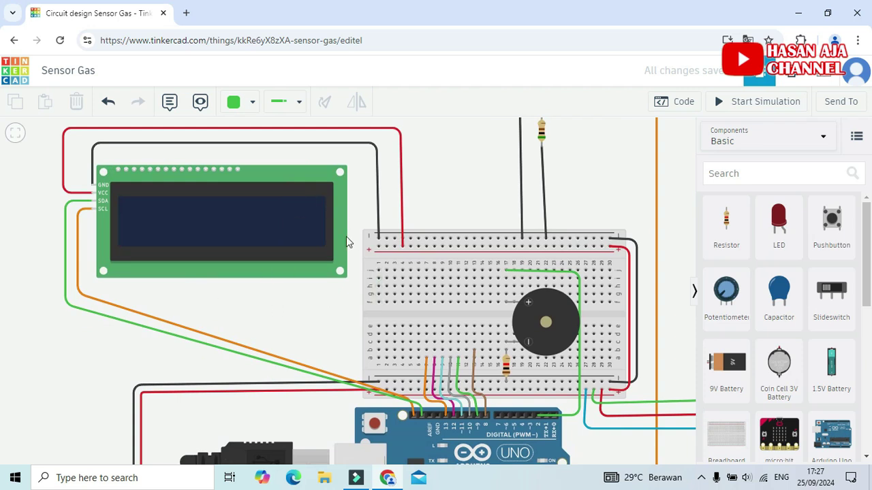
# Trace the LCD's SDA and SCL wires to the Arduino header and its GND and VCC wires to the breadboard.
pyautogui.scroll(1, 304, 135)
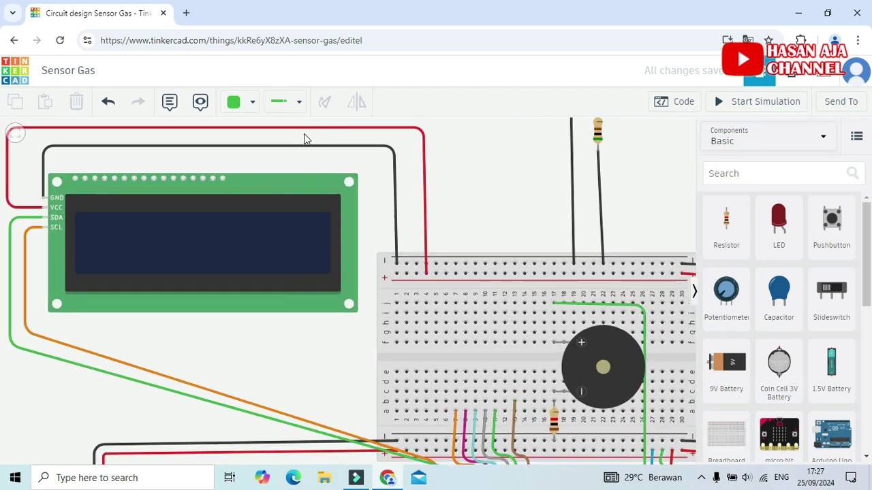
pyautogui.click(395, 266)
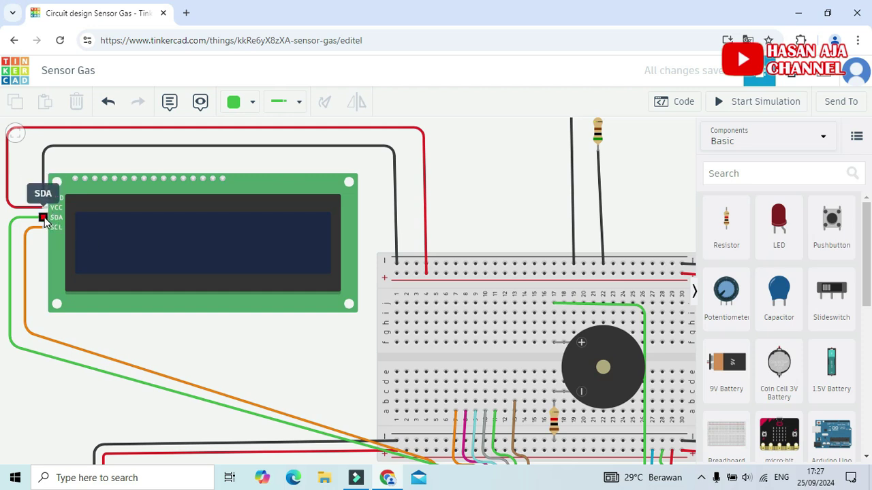
pyautogui.moveTo(263, 359); pyautogui.dragTo(299, 259)
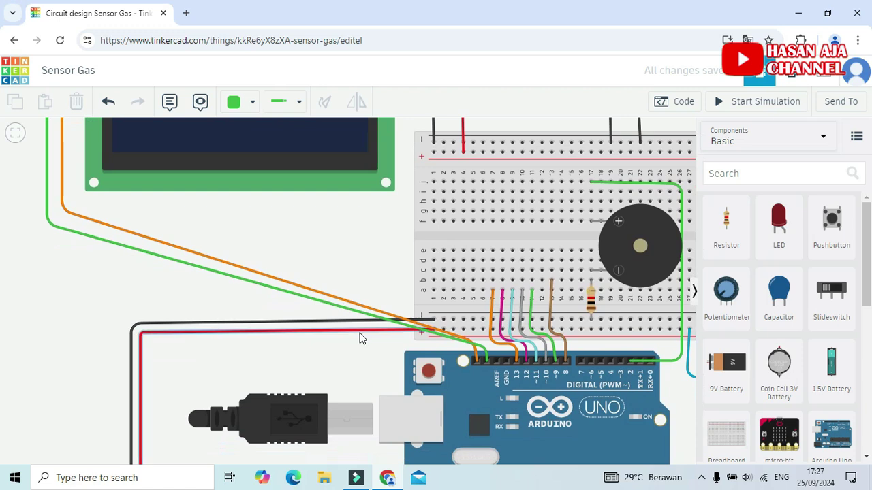
pyautogui.scroll(1, 351, 338)
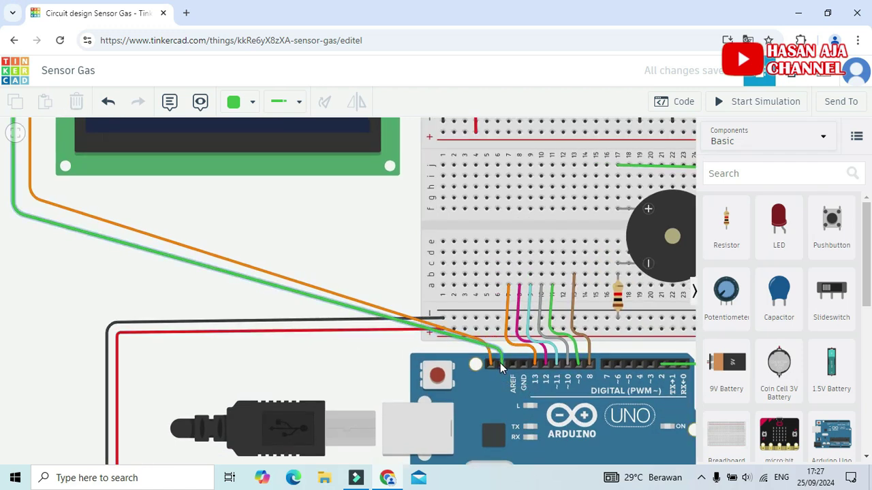
pyautogui.moveTo(311, 247); pyautogui.dragTo(328, 309)
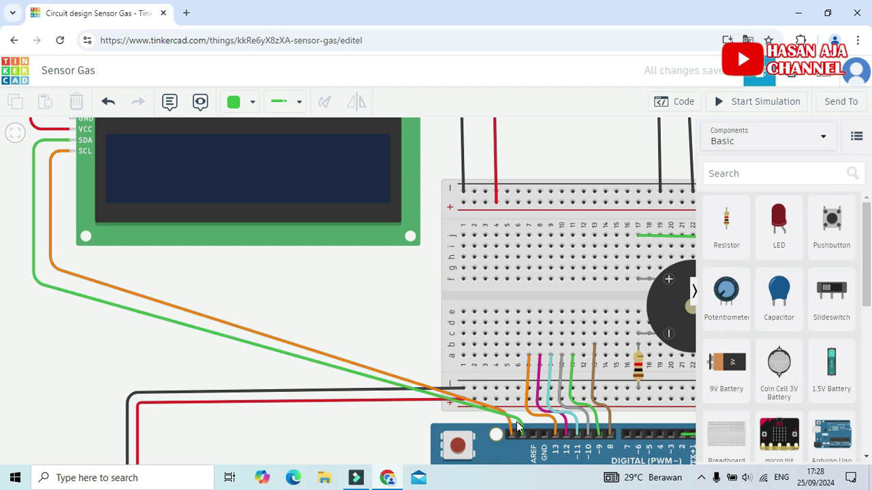
pyautogui.scroll(1, 517, 422)
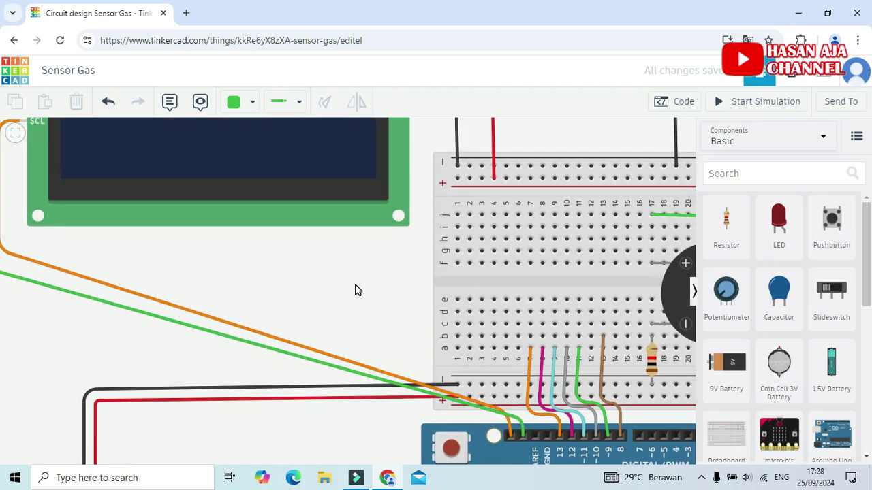
pyautogui.scroll(-1, 354, 284)
# Examine the wires running from the Arduino's 5V and GND pins to the breadboard's power rails.
pyautogui.moveTo(377, 298); pyautogui.dragTo(334, 127)
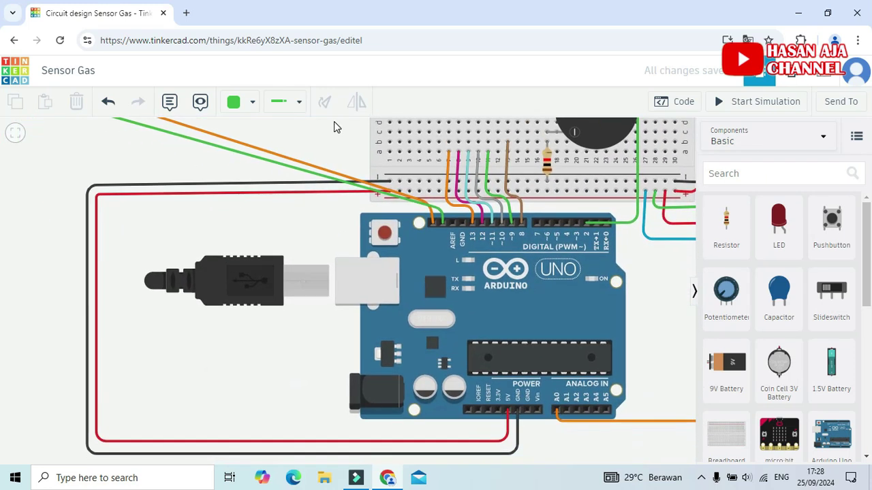
pyautogui.moveTo(659, 317); pyautogui.dragTo(667, 301)
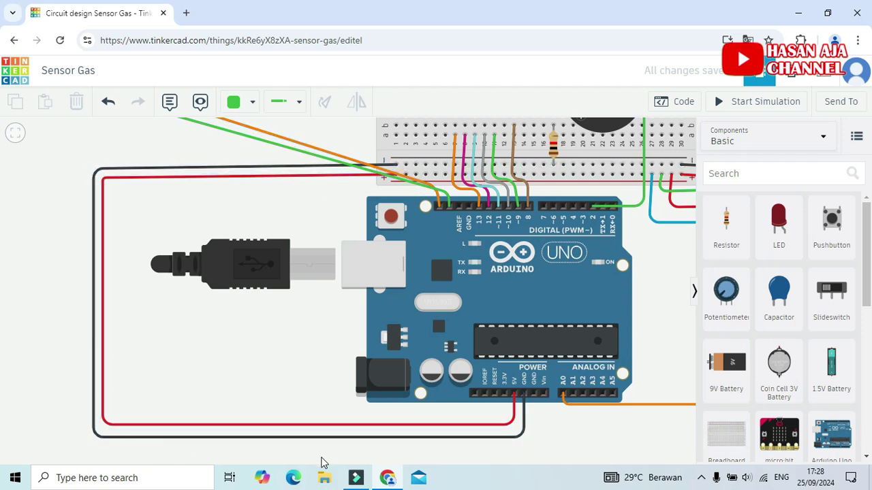
pyautogui.click(523, 413)
pyautogui.scroll(1, 523, 406)
pyautogui.scroll(1, 523, 405)
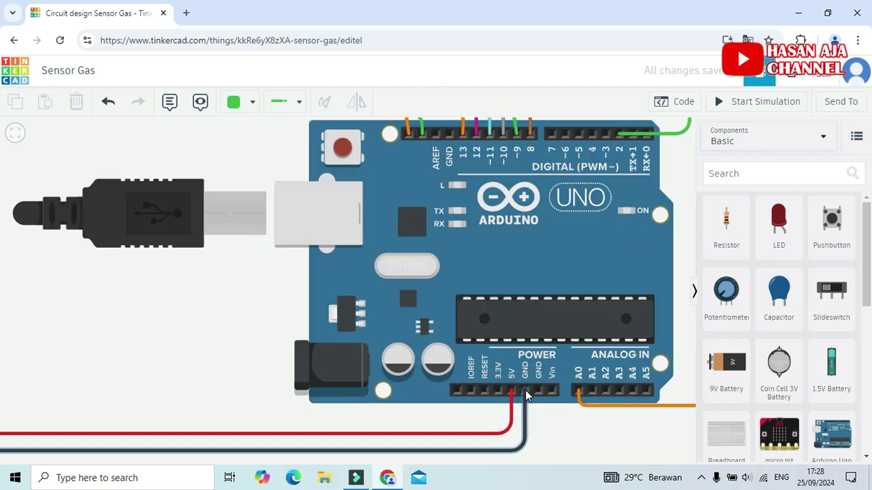
pyautogui.click(525, 392)
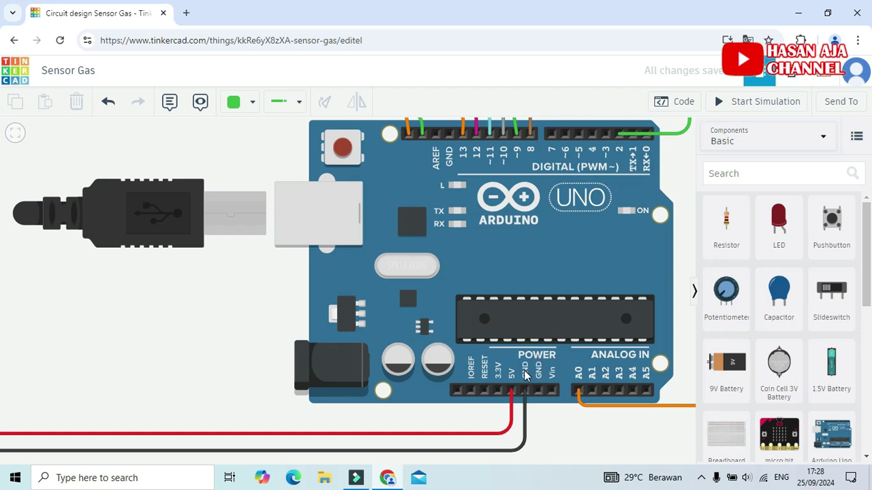
pyautogui.scroll(-2, 528, 395)
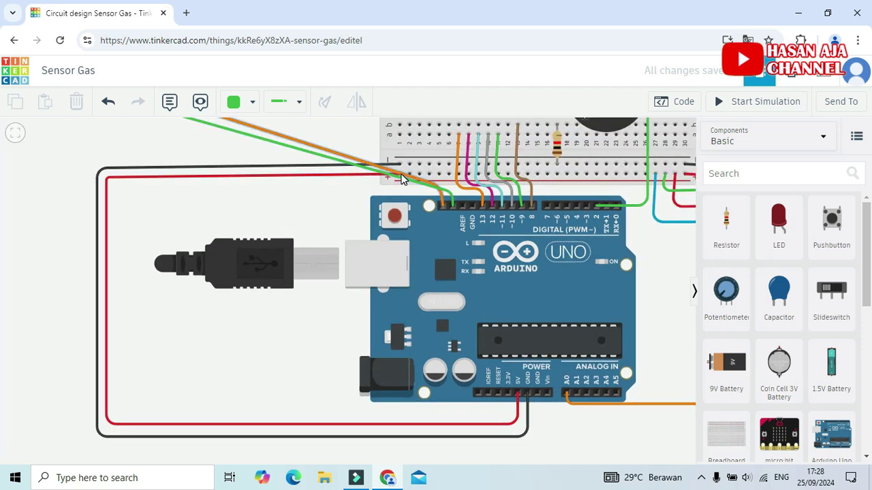
pyautogui.scroll(1, 402, 178)
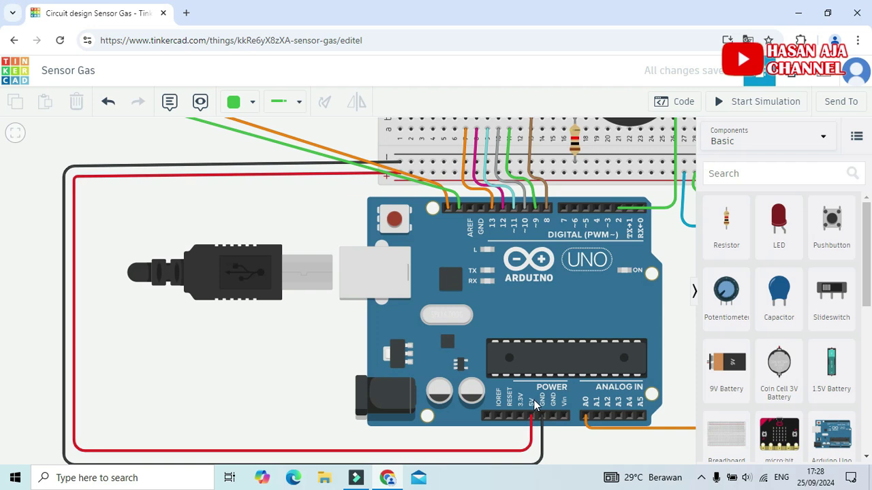
# Trace the orange wire from the Arduino's A0 pin up to the gas sensor.
pyautogui.moveTo(610, 461); pyautogui.dragTo(440, 379)
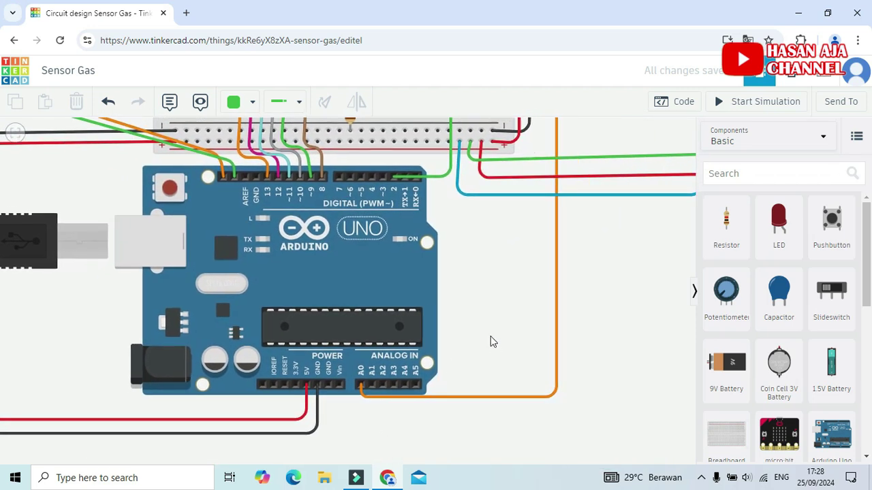
pyautogui.scroll(2, 487, 331)
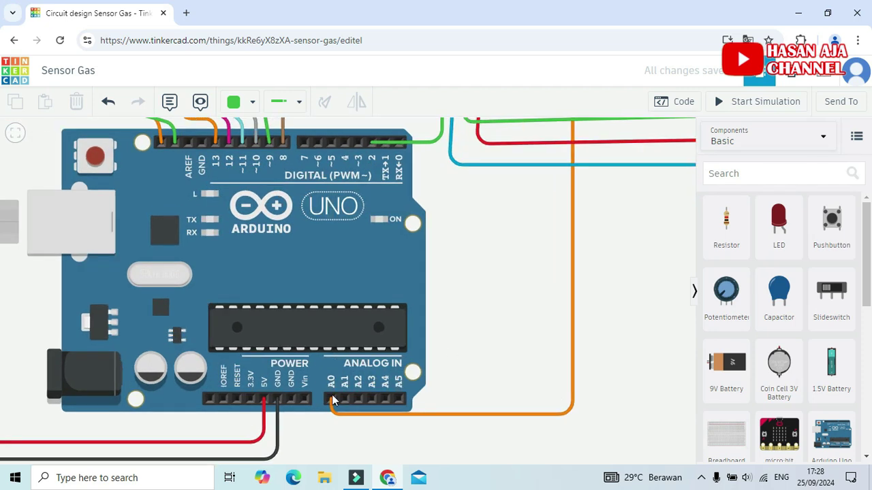
pyautogui.moveTo(531, 232); pyautogui.dragTo(543, 353)
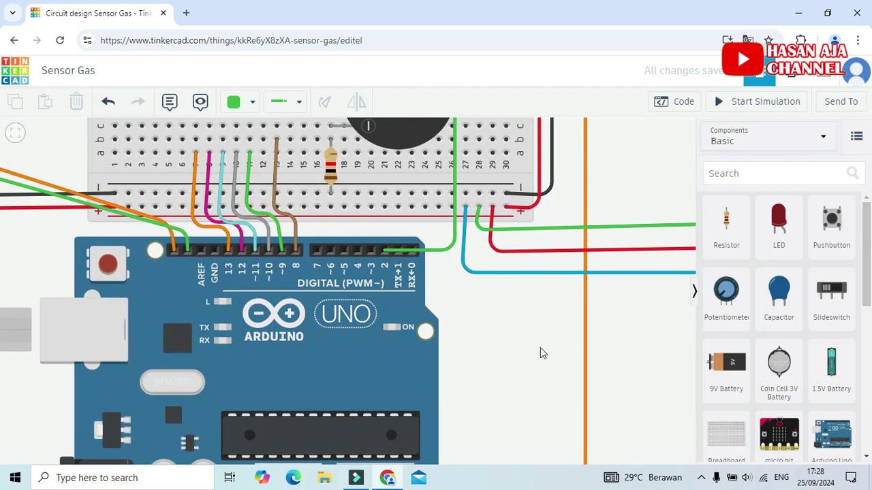
pyautogui.moveTo(650, 196); pyautogui.dragTo(598, 260)
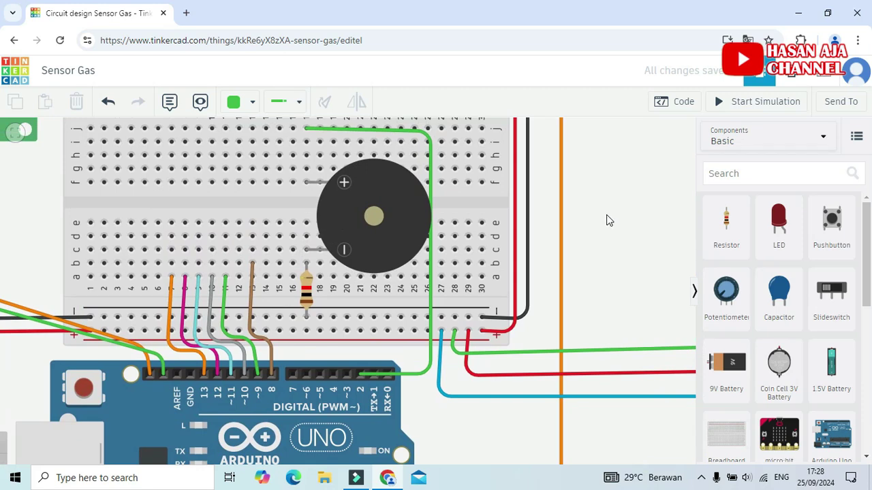
pyautogui.scroll(-3, 608, 220)
pyautogui.moveTo(580, 169); pyautogui.dragTo(571, 287)
pyautogui.moveTo(575, 223); pyautogui.dragTo(574, 232)
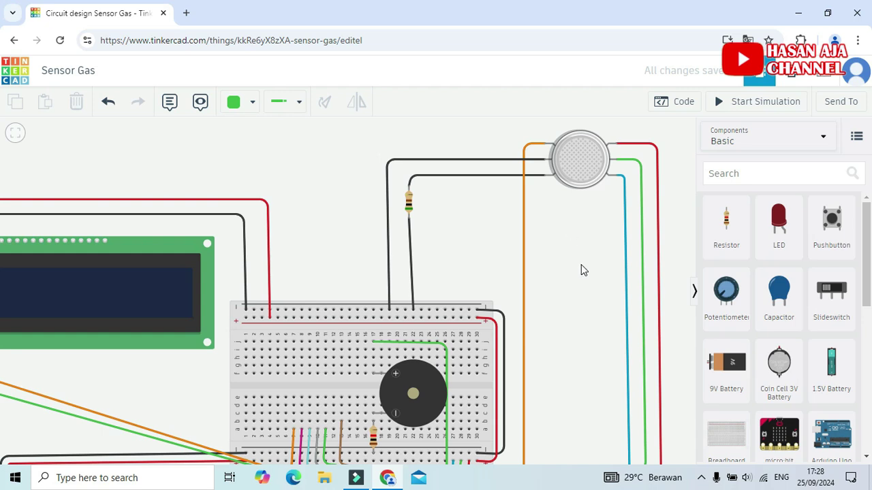
# Check the gas sensor's two black wires and the resistor connecting it to the breadboard's negative rail.
pyautogui.scroll(1, 443, 257)
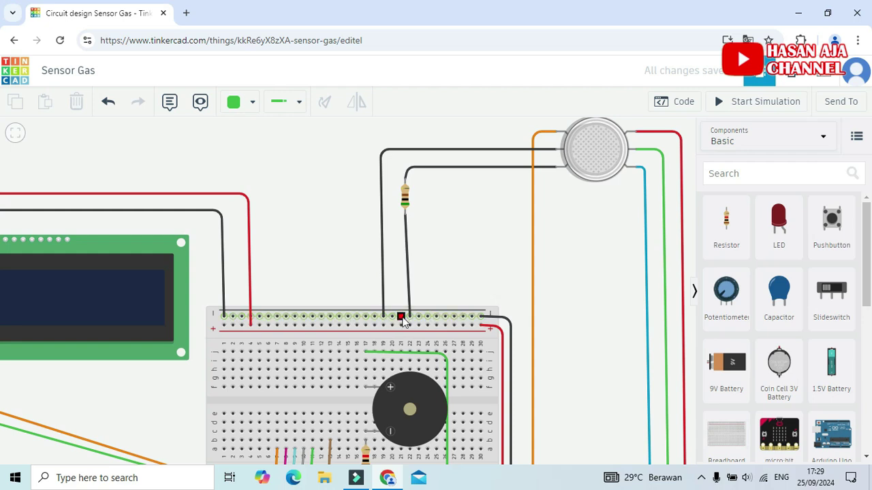
pyautogui.click(405, 203)
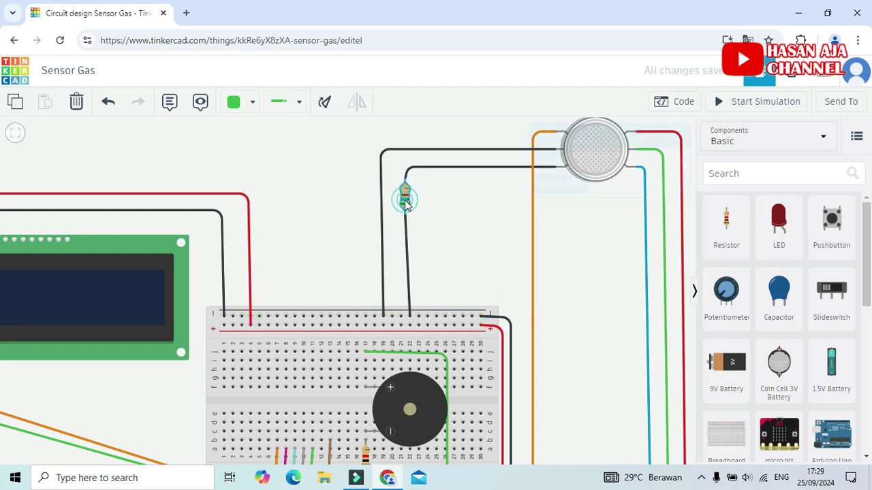
pyautogui.click(459, 226)
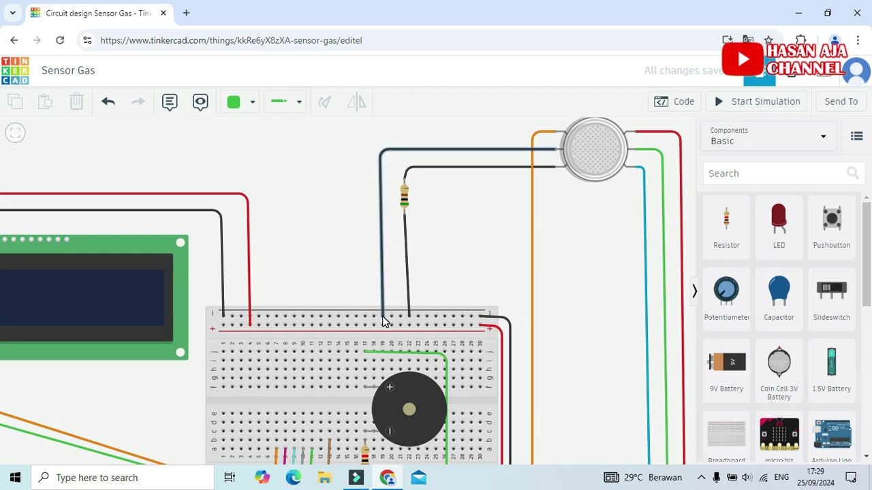
pyautogui.moveTo(609, 310); pyautogui.dragTo(493, 282)
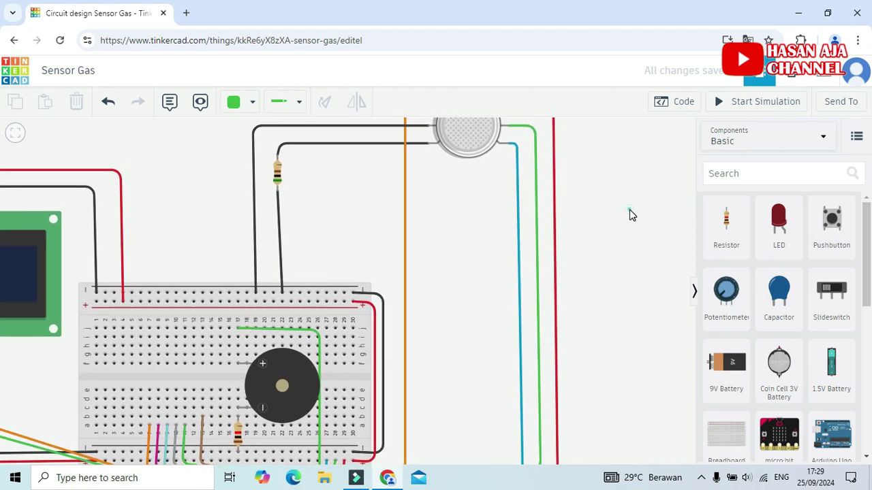
pyautogui.moveTo(629, 214); pyautogui.dragTo(582, 265)
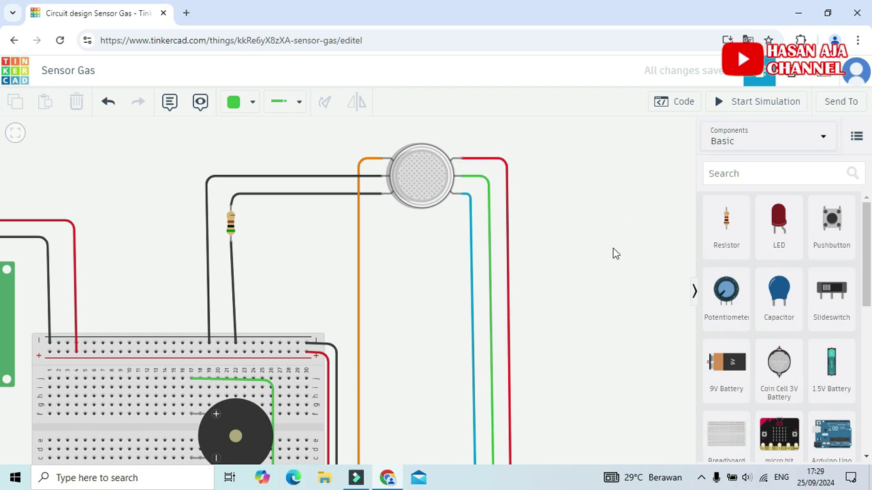
# Trace the gas sensor's red, green and blue wires to the breadboard's positive rail.
pyautogui.moveTo(623, 300); pyautogui.dragTo(611, 215)
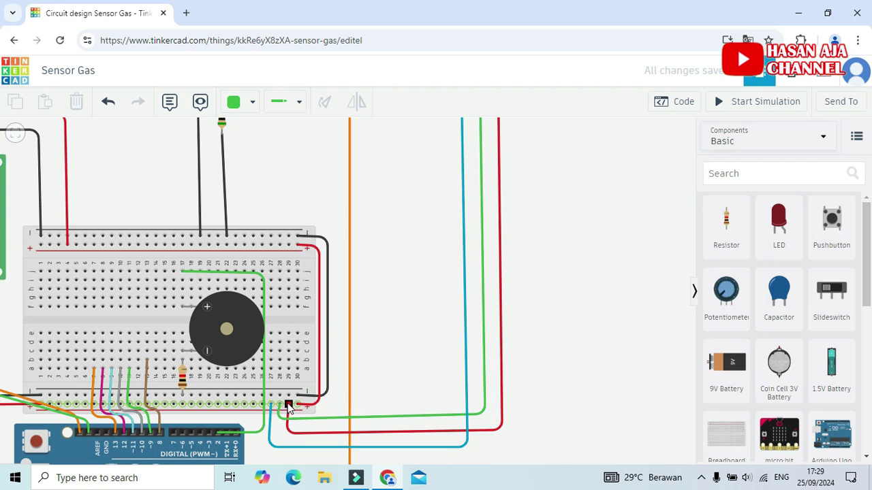
pyautogui.moveTo(591, 227); pyautogui.dragTo(615, 329)
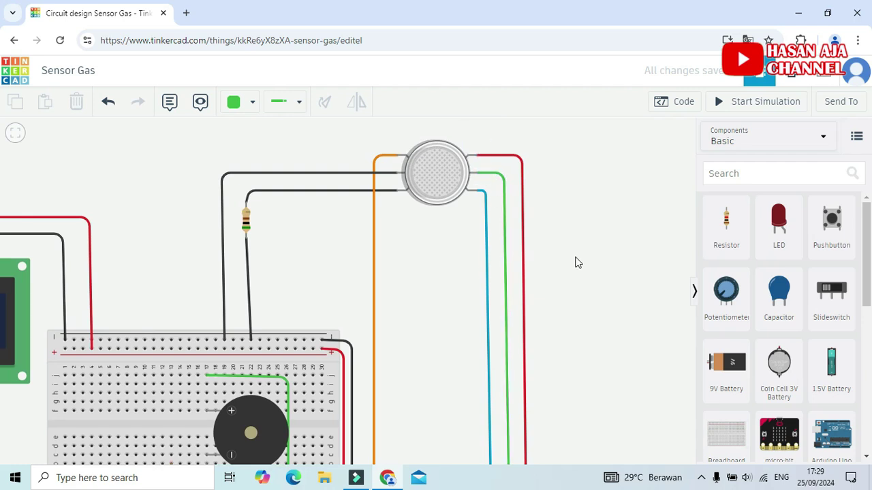
pyautogui.scroll(-5, 576, 262)
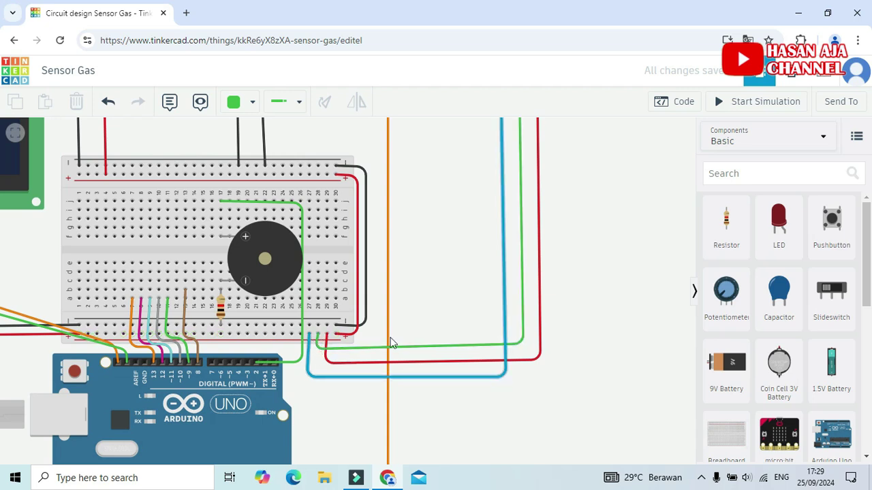
pyautogui.moveTo(579, 224); pyautogui.dragTo(581, 373)
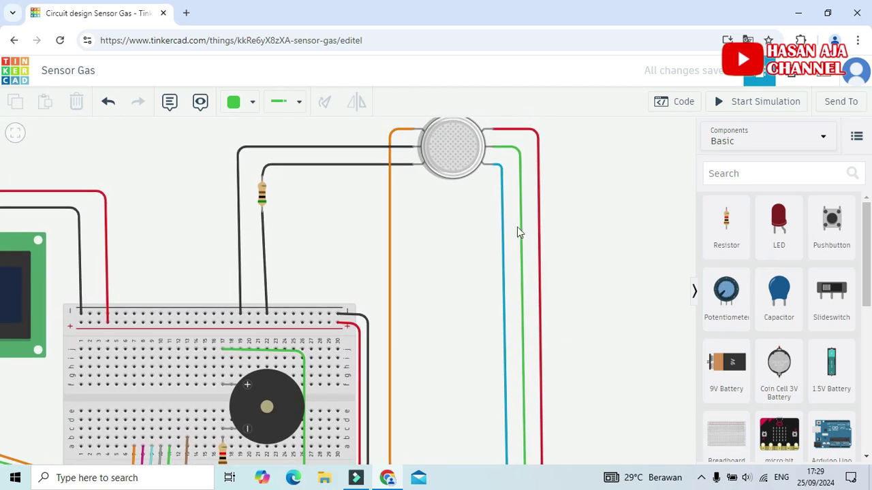
pyautogui.moveTo(614, 301); pyautogui.dragTo(637, 216)
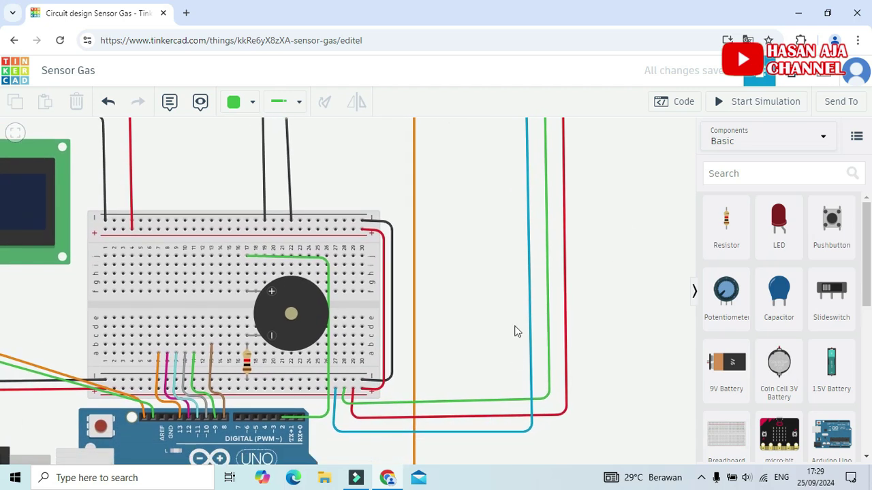
# Review the overall wiring between the Arduino, breadboard, LCD and gas sensor.
pyautogui.moveTo(495, 334); pyautogui.dragTo(510, 224)
pyautogui.moveTo(517, 368)
pyautogui.mouseDown()
pyautogui.moveTo(565, 287)
pyautogui.moveTo(556, 291)
pyautogui.mouseUp()
pyautogui.scroll(-1, 557, 318)
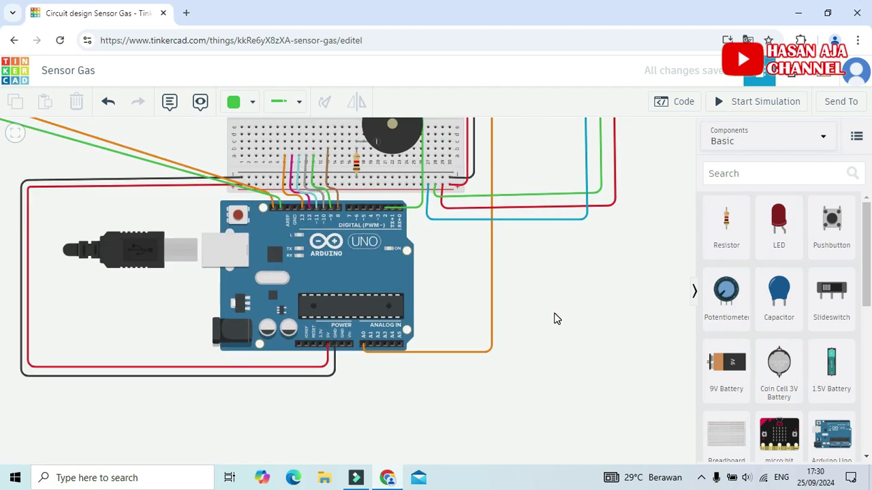
pyautogui.scroll(-1, 556, 322)
pyautogui.moveTo(556, 322); pyautogui.dragTo(555, 384)
pyautogui.moveTo(622, 217); pyautogui.dragTo(564, 294)
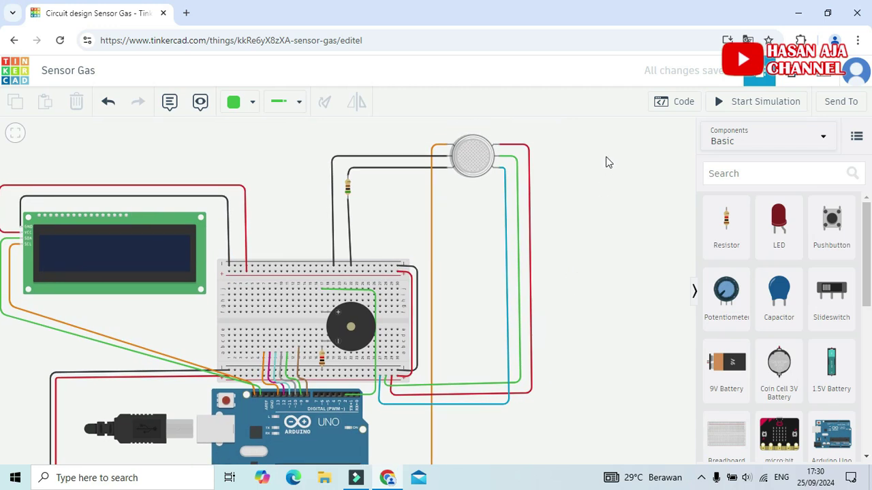
# Open the Arduino Uno's gas sensor code, read through it to the verGas function, and close the code view.
pyautogui.click(675, 104)
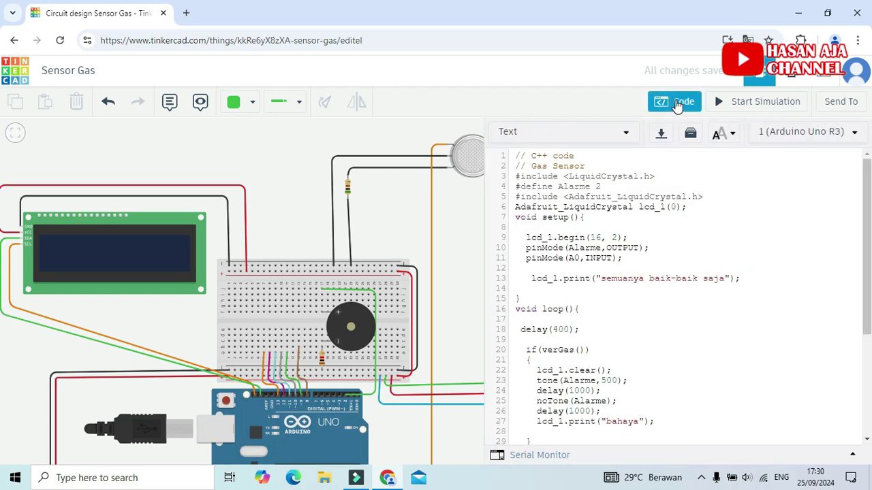
pyautogui.click(639, 166)
pyautogui.scroll(-5, 629, 274)
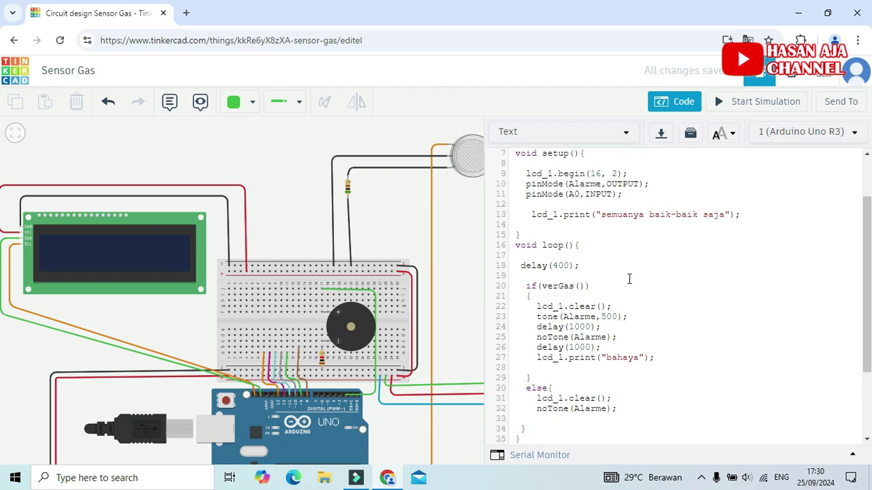
pyautogui.scroll(-2, 629, 279)
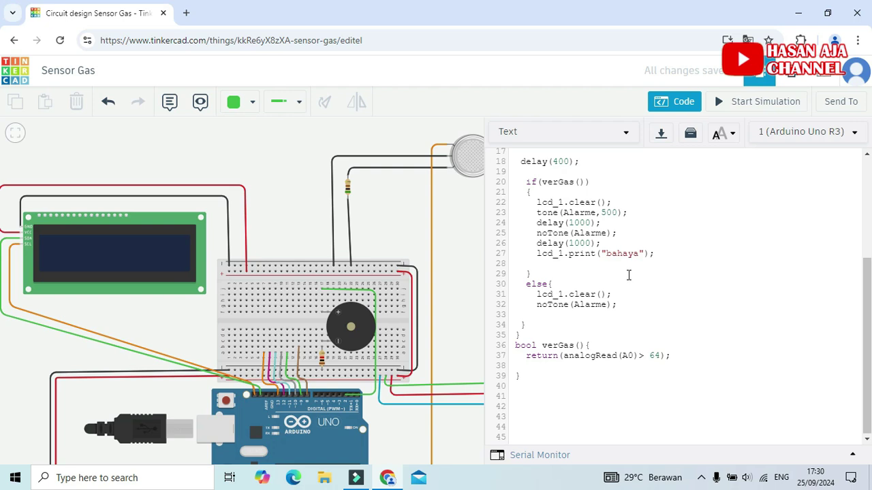
pyautogui.scroll(6, 629, 274)
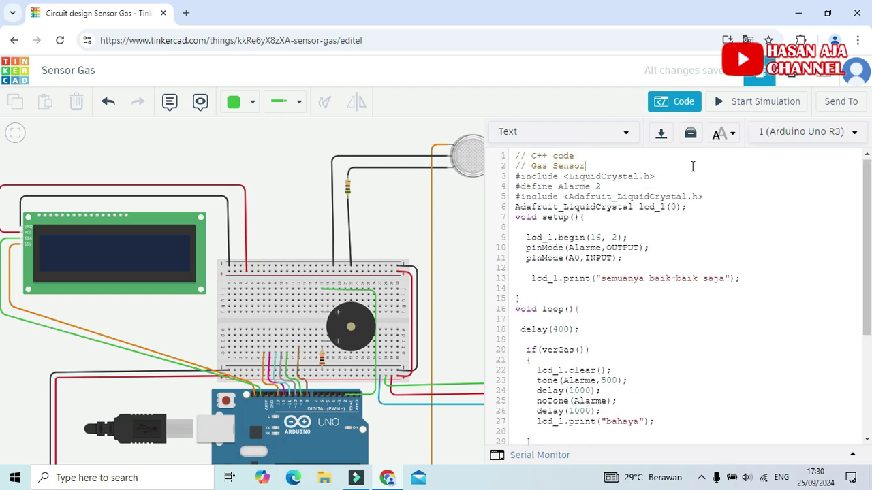
pyautogui.click(668, 100)
# Bring the whole gas sensor circuit into view and start the simulation.
pyautogui.scroll(-3, 603, 203)
pyautogui.scroll(-2, 636, 213)
pyautogui.moveTo(615, 195); pyautogui.dragTo(612, 208)
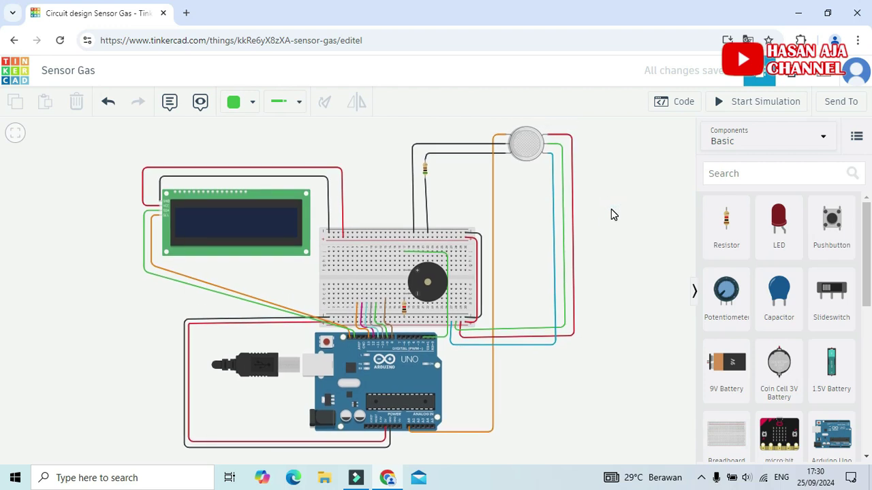
pyautogui.click(748, 102)
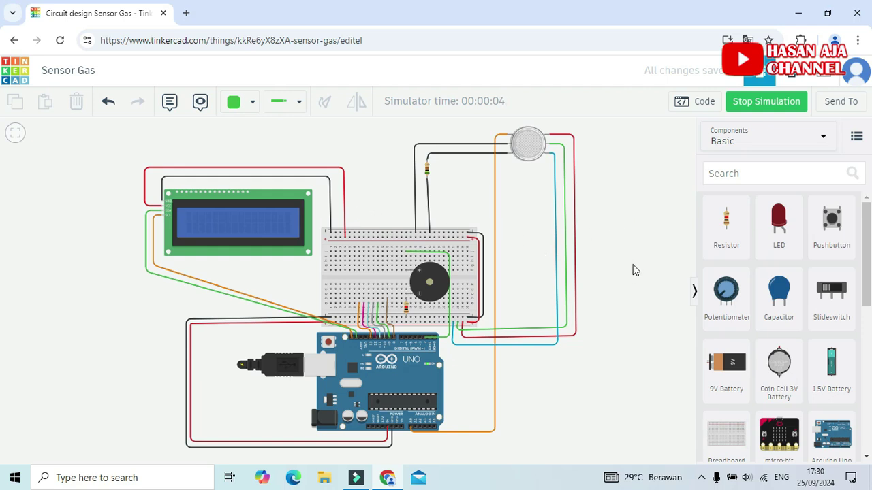
# Move the gas cloud onto the gas sensor to test the alarm, and stop the simulation.
pyautogui.click(527, 150)
pyautogui.moveTo(681, 231); pyautogui.dragTo(545, 221)
pyautogui.moveTo(633, 247); pyautogui.dragTo(537, 295)
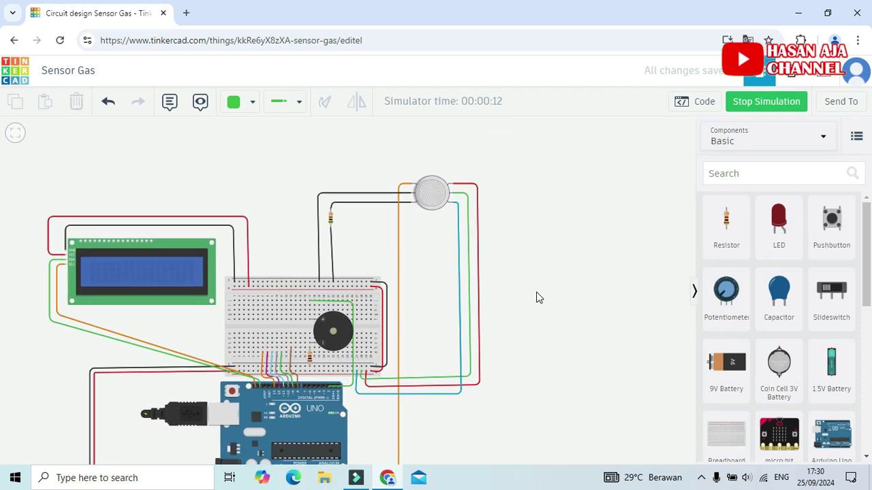
pyautogui.click(432, 199)
pyautogui.moveTo(451, 262); pyautogui.dragTo(436, 197)
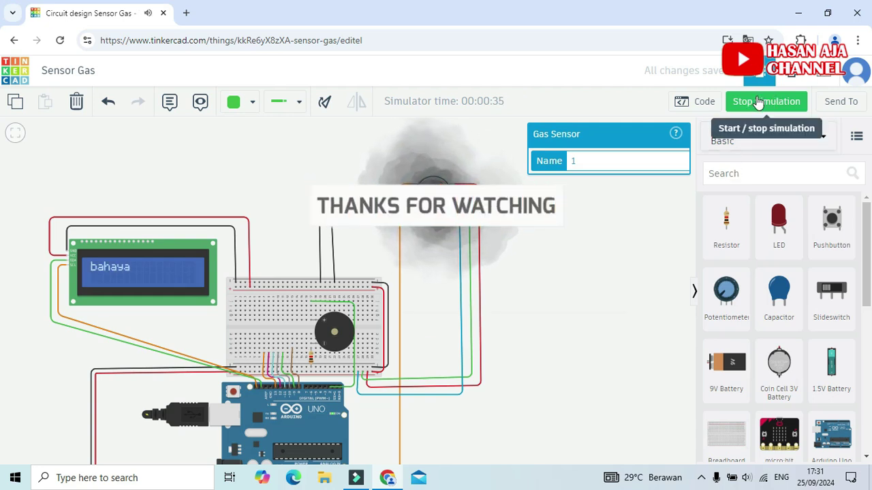
pyautogui.click(747, 102)
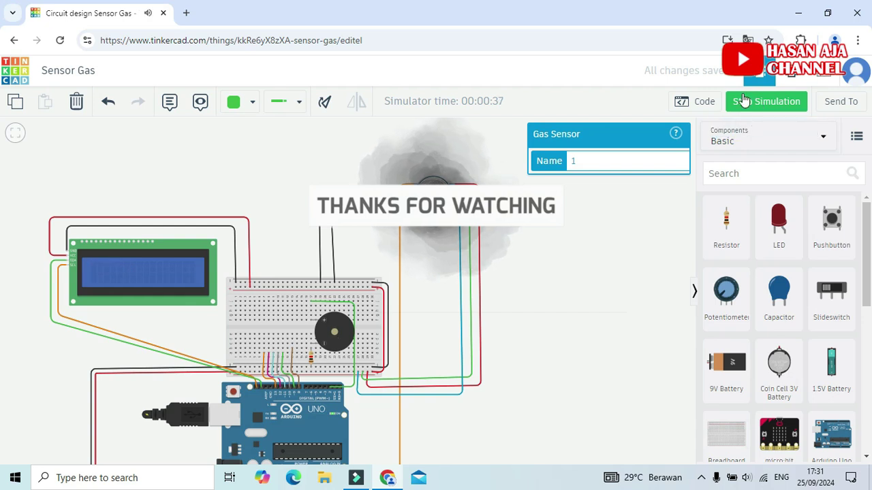